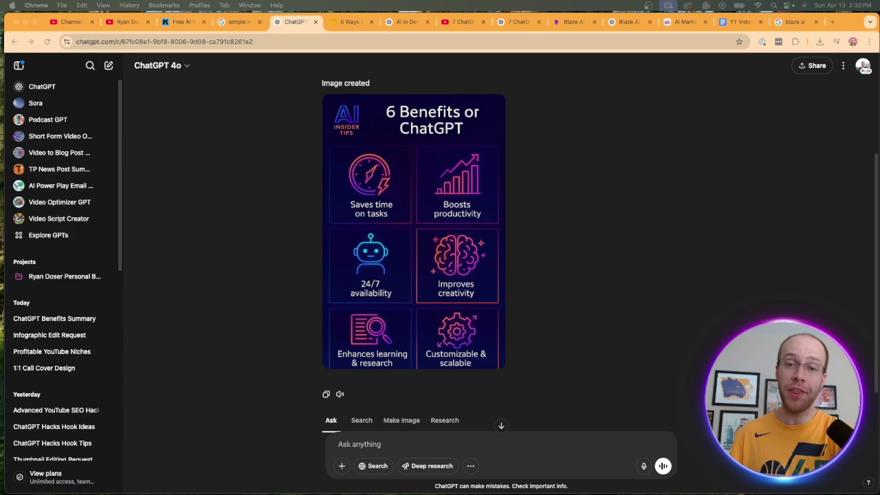
View the infographic prompt in the conversation, the YouTube channel's videos and the Free AI Marketing Essentials Guide signup page
scroll(542, 220, "up", 5)
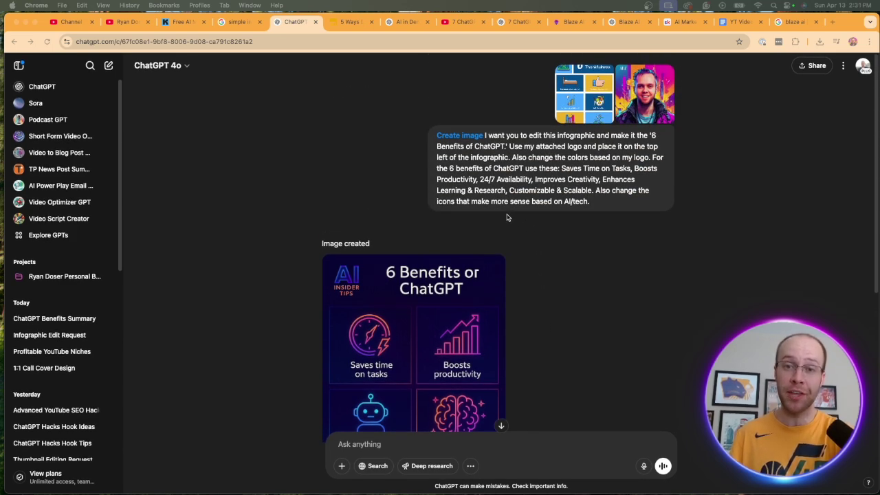
key("super+2")
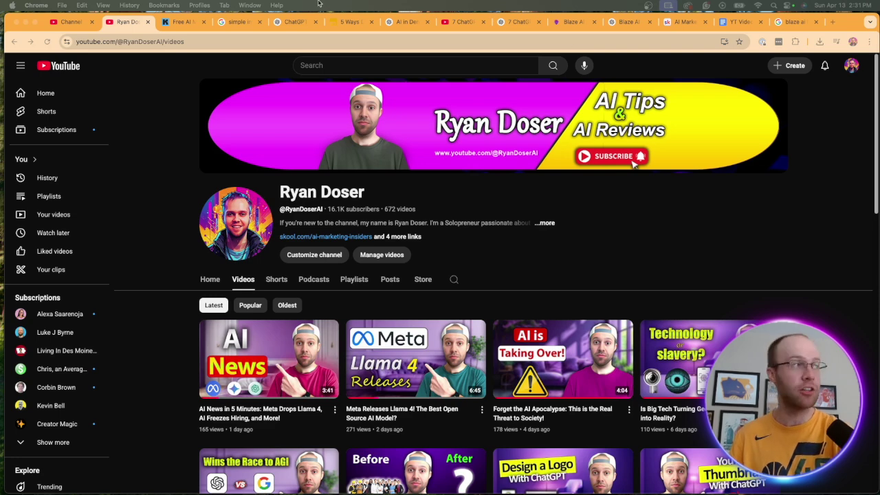
key("super+3")
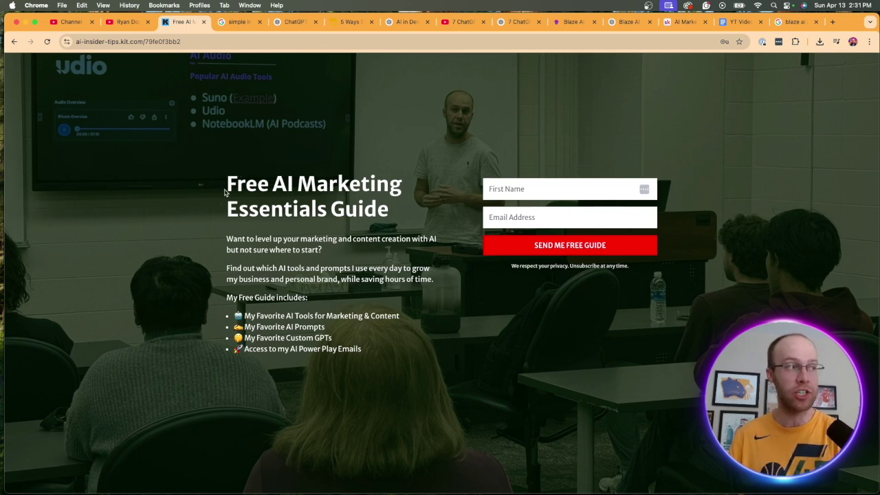
left_click_drag(227, 185, 385, 210)
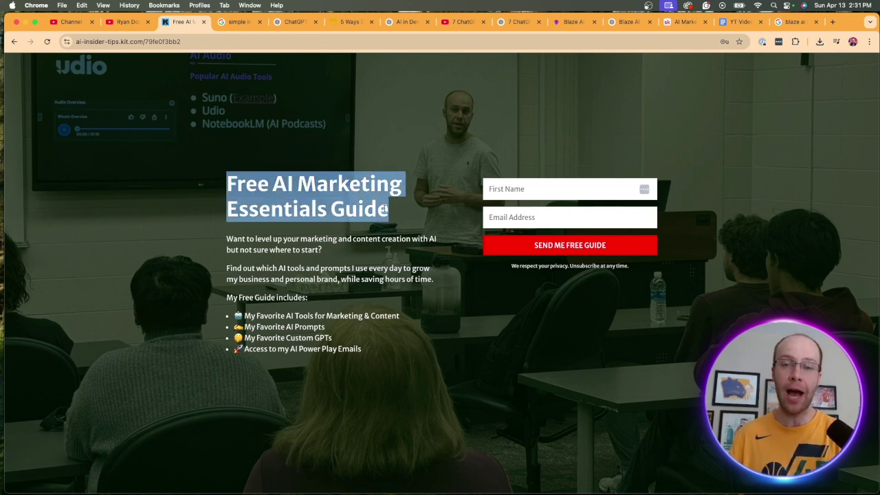
left_click(365, 119)
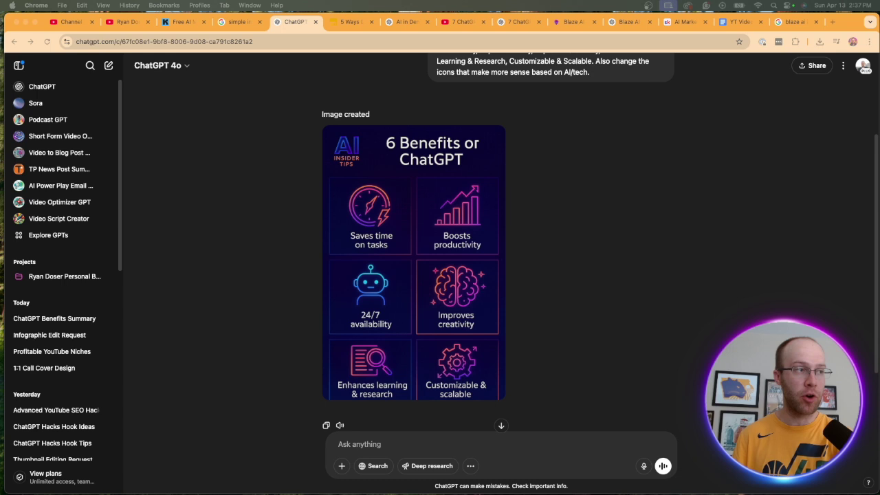
View the generated "6 Benefits" infographic and the attached "6 Benefits of Thankfulness" original at full size
left_click(415, 170)
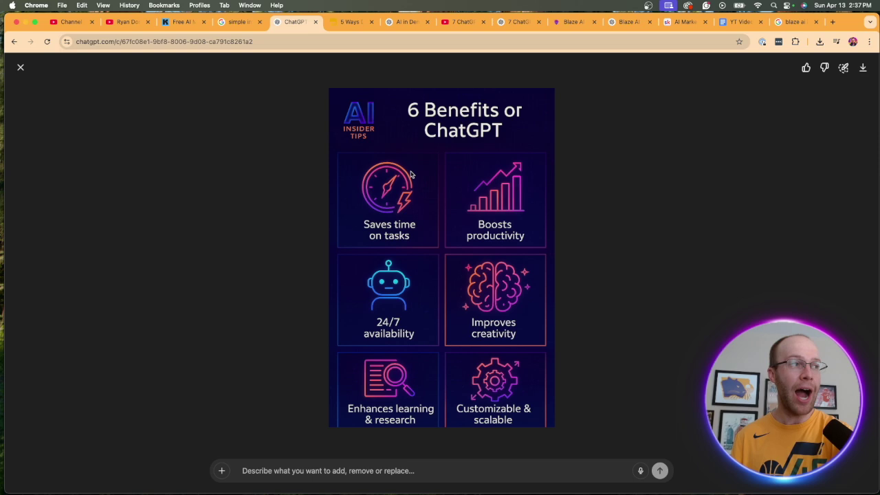
left_click(20, 67)
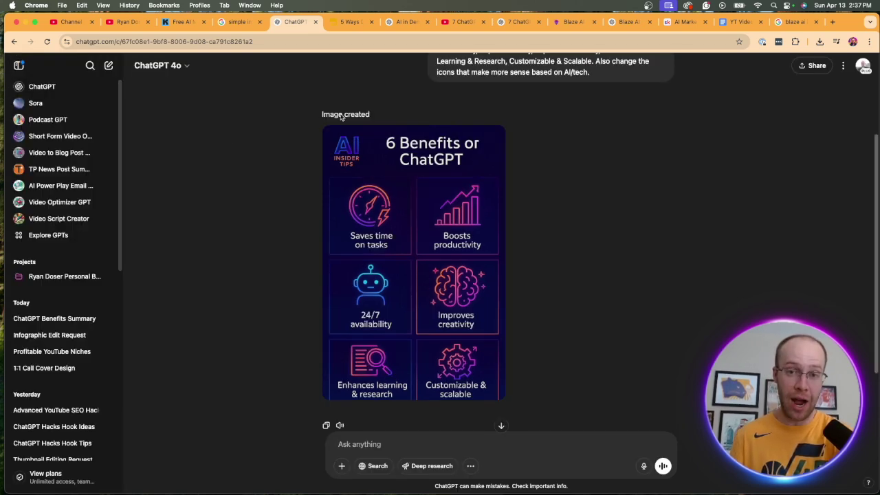
scroll(680, 247, "up", 3)
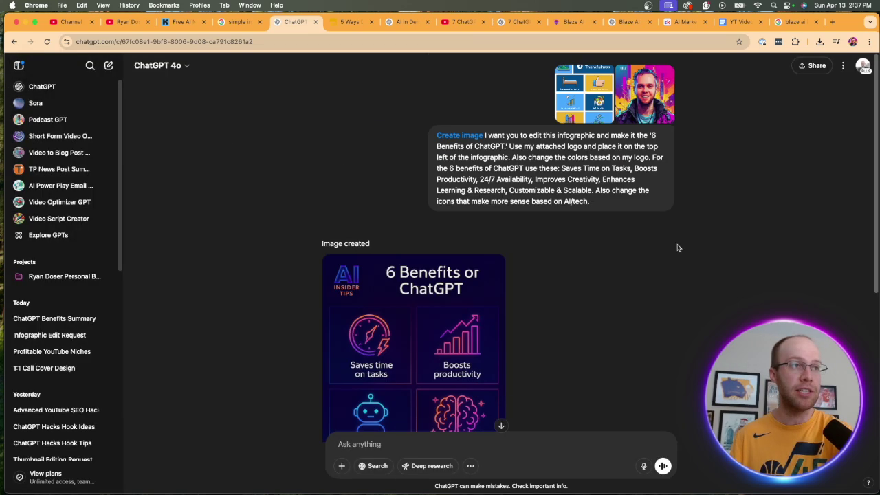
left_click(578, 119)
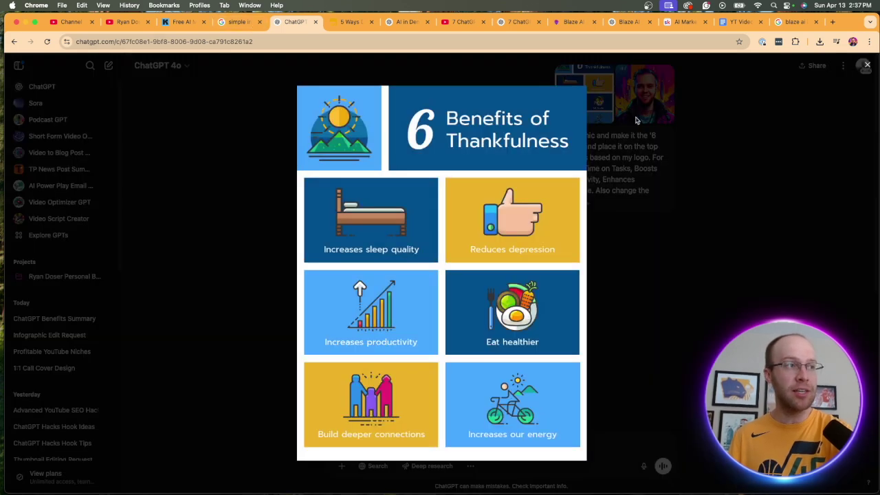
left_click(866, 66)
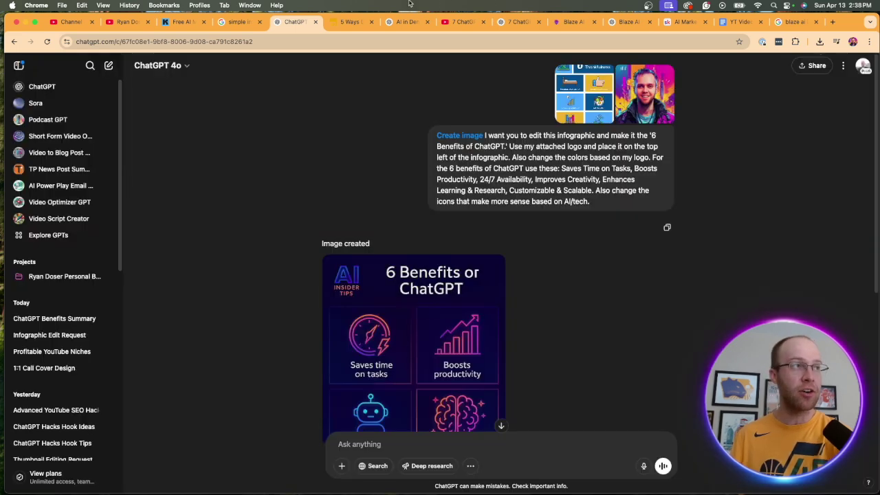
Examine the Google Images results for "simple infographic" and the save options for the "6 Benefits of Thankfulness" image
left_click(240, 22)
left_click(181, 75)
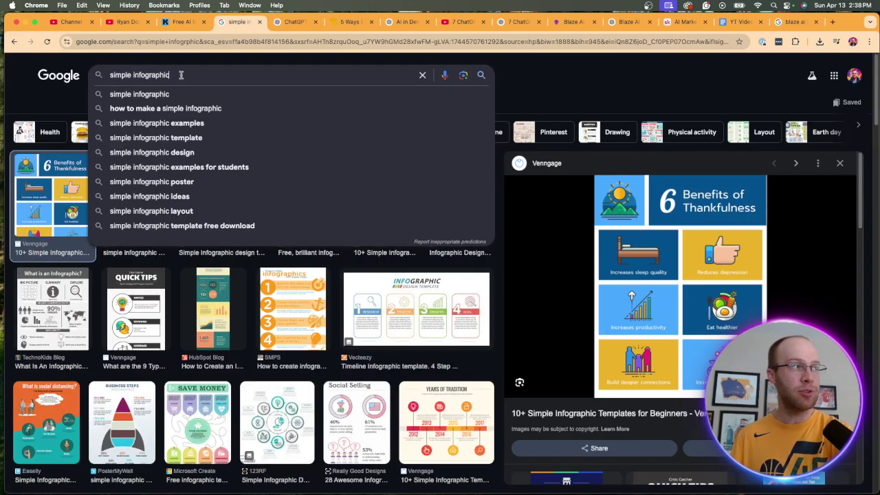
triple_click(229, 73)
left_click(235, 73)
left_click(467, 120)
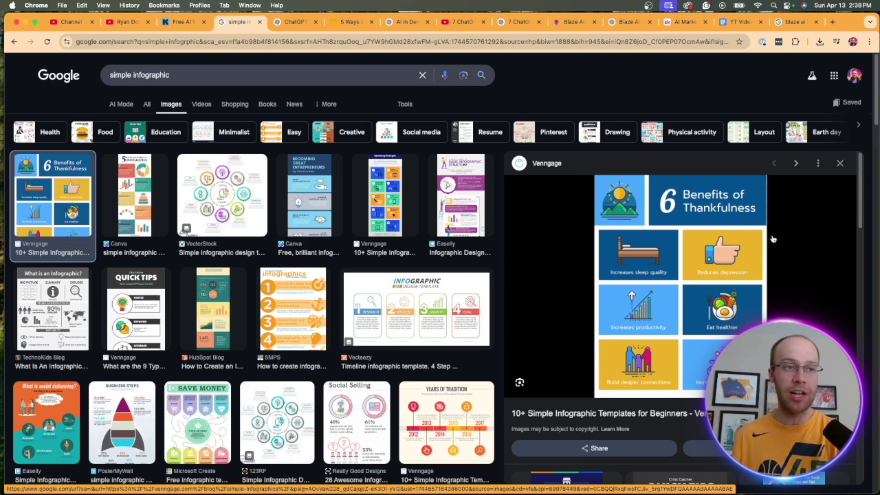
right_click(717, 235)
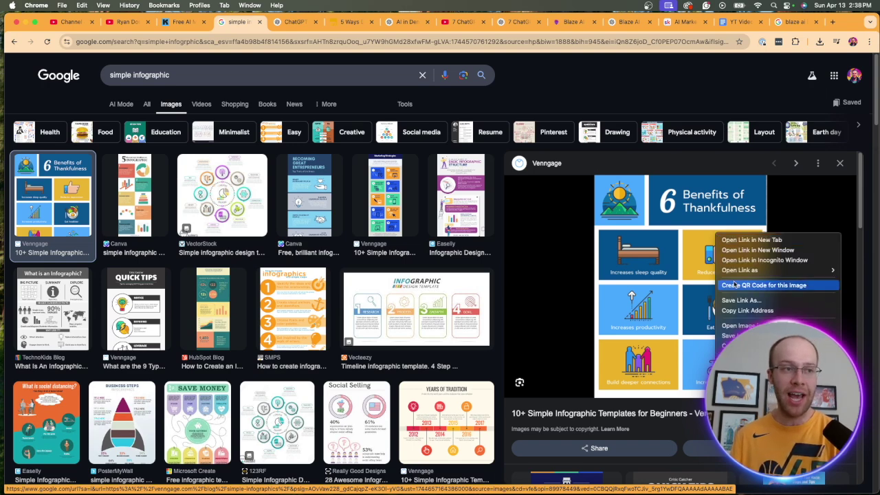
left_click(588, 236)
Return to the ChatGPT infographic conversation and check the available models, including GPT-4o, and the account menu
left_click(295, 22)
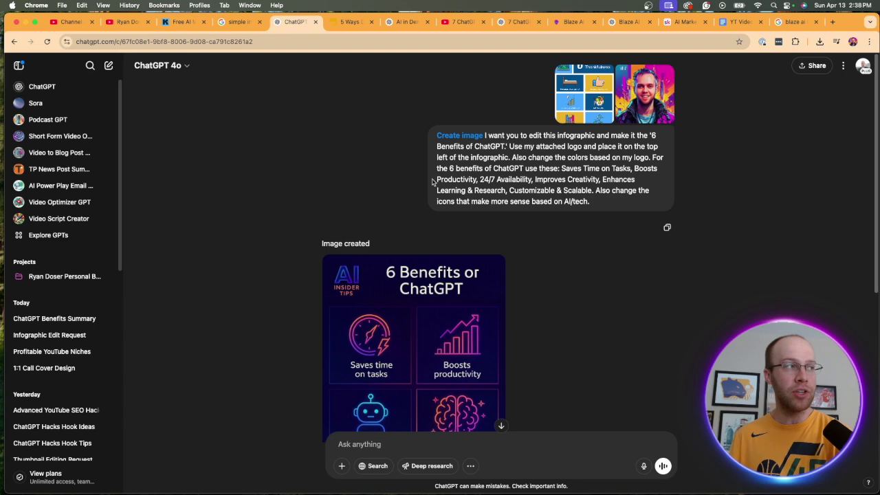
left_click(159, 69)
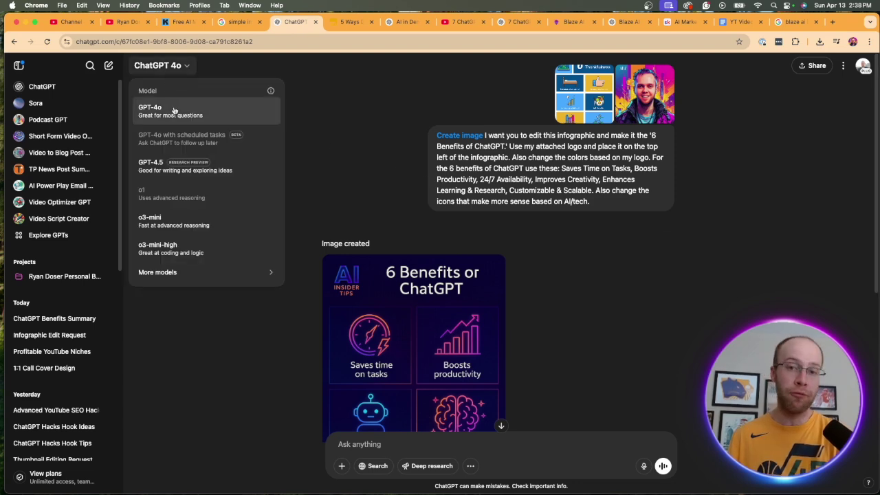
left_click(269, 110)
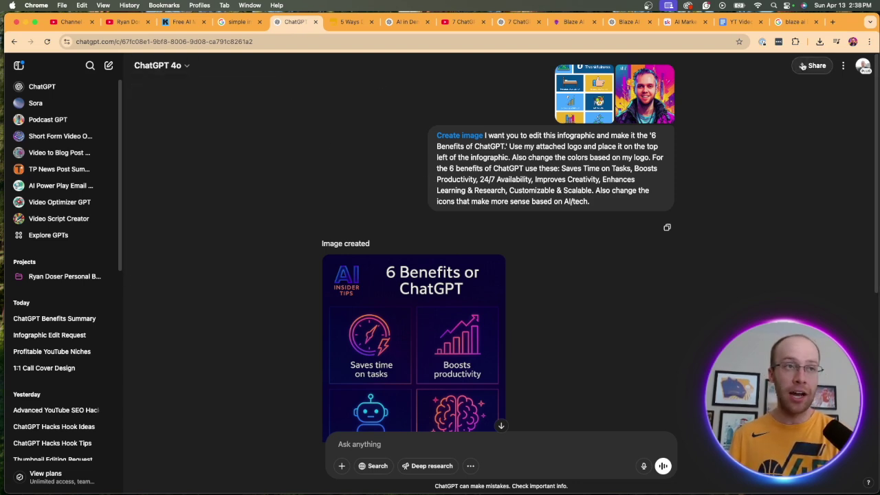
left_click(863, 68)
left_click(865, 71)
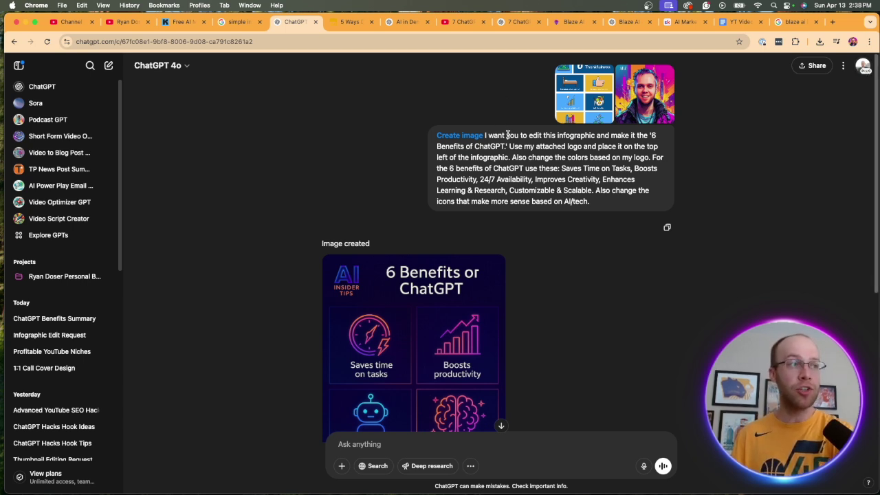
Highlight the full infographic-editing prompt in the conversation to review its wording
left_click_drag(486, 136, 408, 138)
left_click(511, 156)
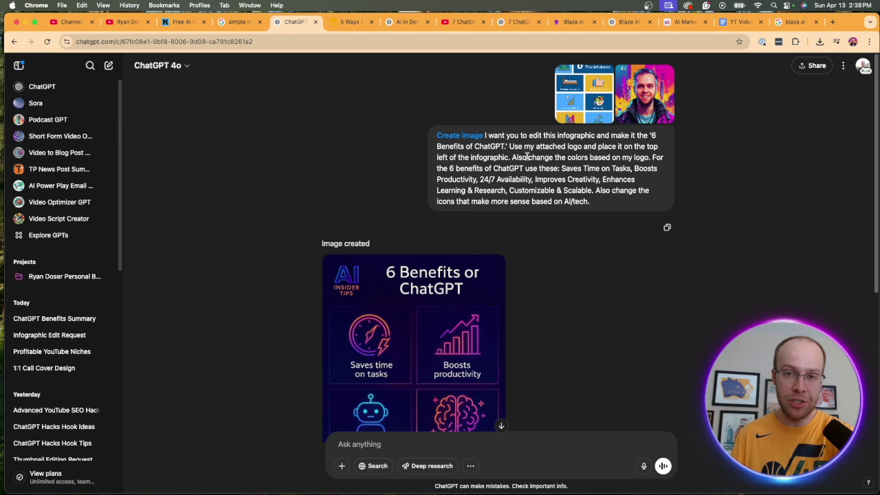
left_click_drag(599, 207, 486, 136)
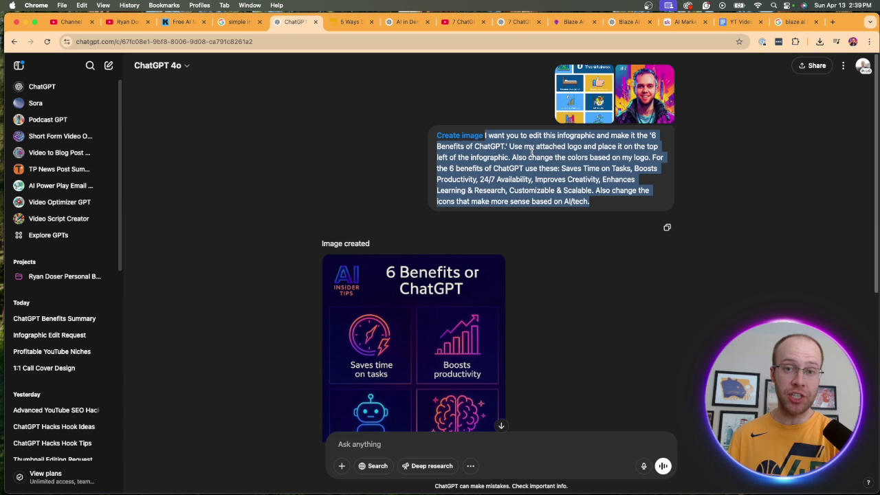
left_click(626, 219)
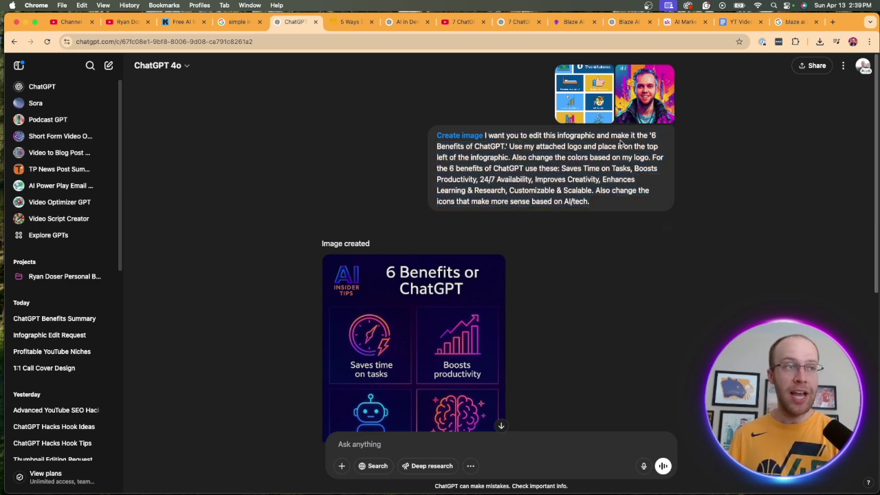
Enlarge the two images attached to the prompt, the Thankfulness infographic and the illustrated portrait logo
left_click(585, 105)
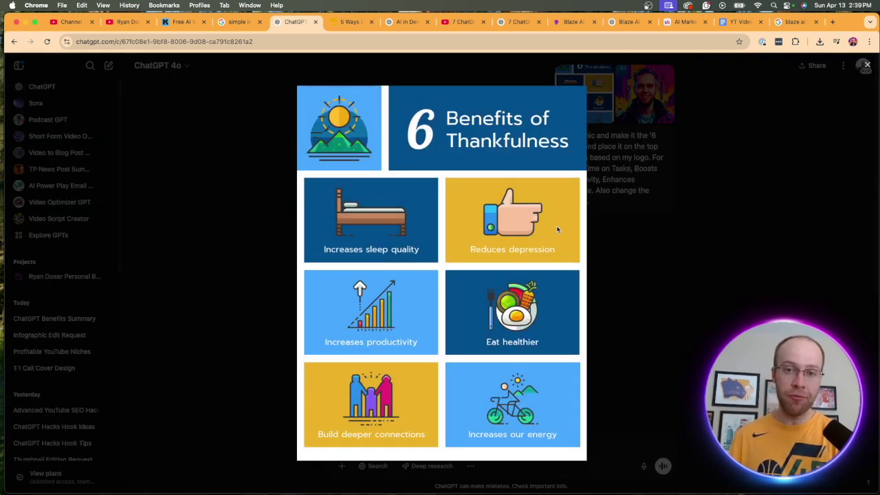
left_click(677, 234)
left_click(638, 118)
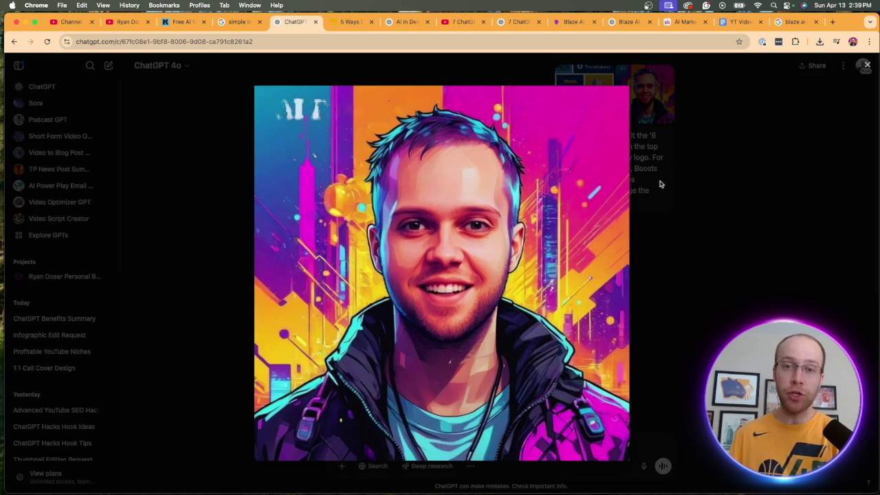
left_click(690, 193)
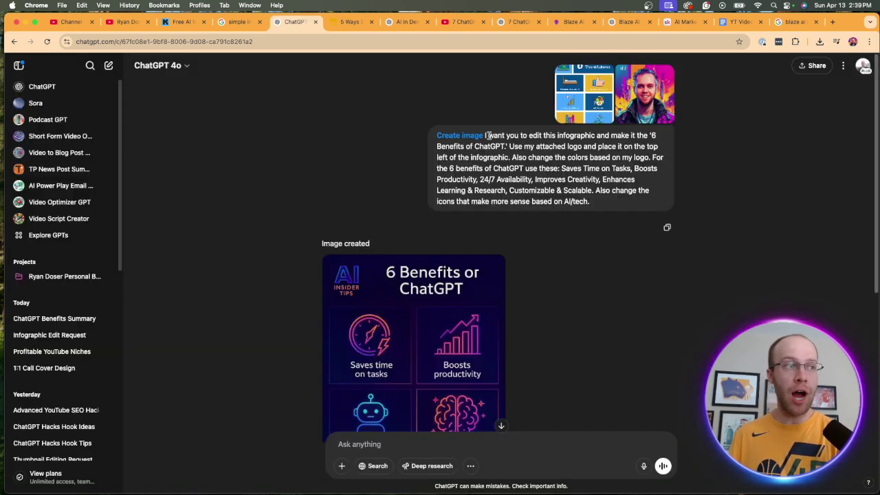
Compare the prompt's opening request for "6 Benefits of ChatGPT" with the attached Thankfulness infographic
left_click_drag(484, 136, 506, 147)
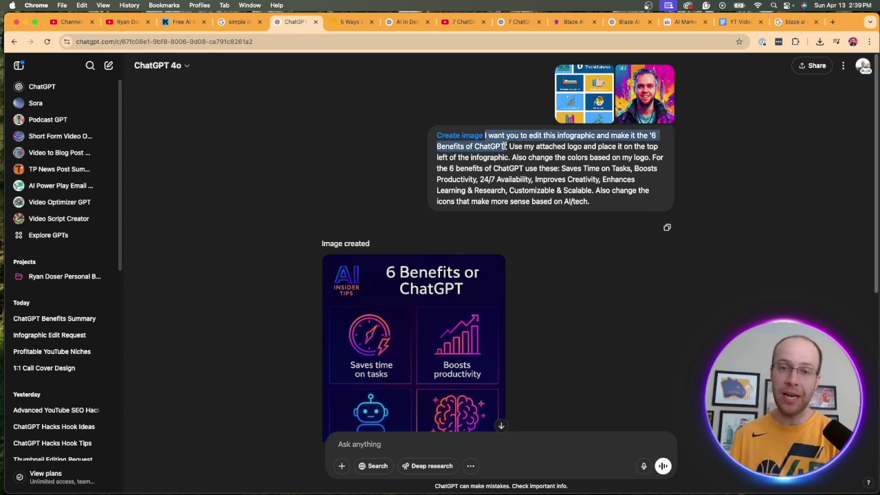
left_click(584, 112)
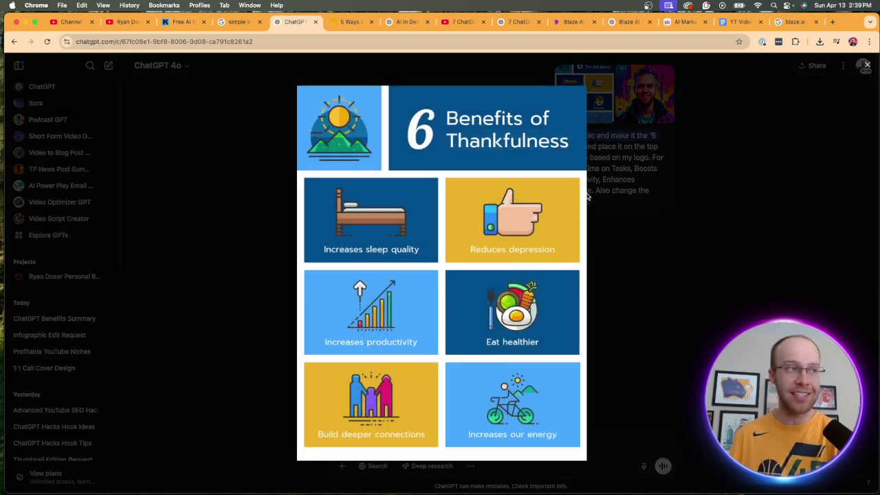
left_click(645, 202)
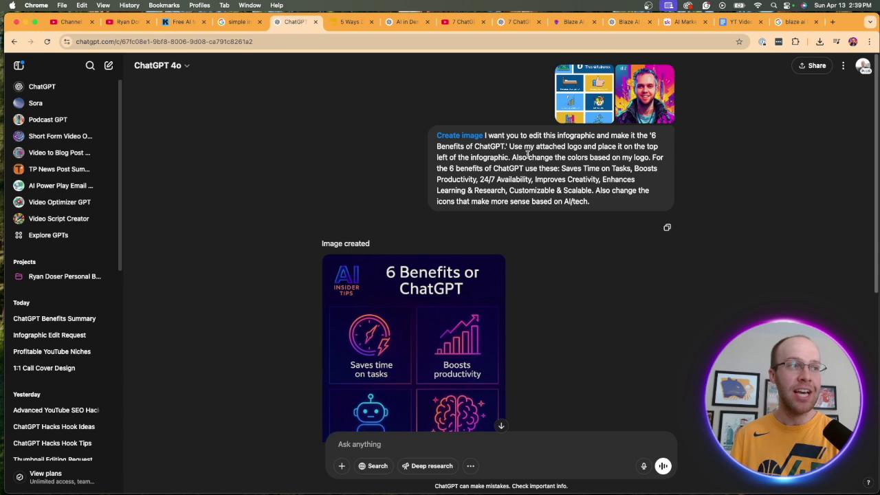
Review the prompt's instructions on logo placement, brand colors, the six benefits and the AI/tech icons
left_click_drag(523, 147, 595, 191)
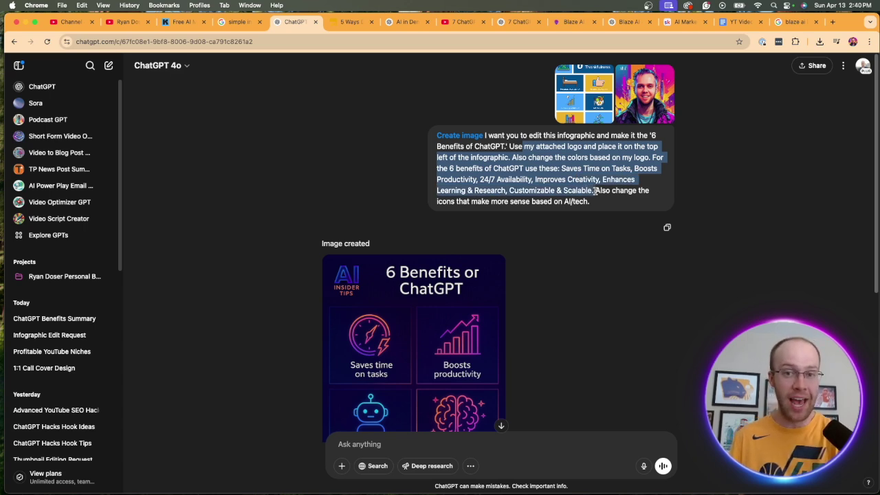
left_click_drag(595, 191, 520, 160)
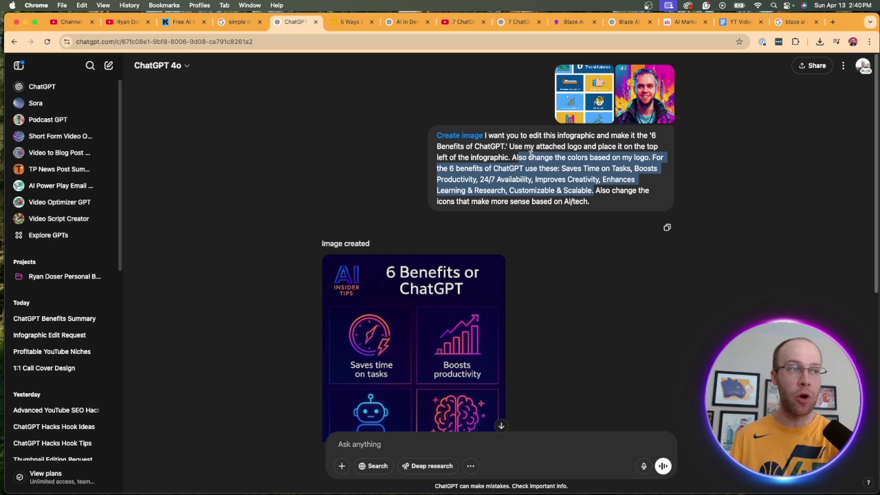
left_click(531, 155)
left_click_drag(595, 201, 541, 200)
left_click(548, 201)
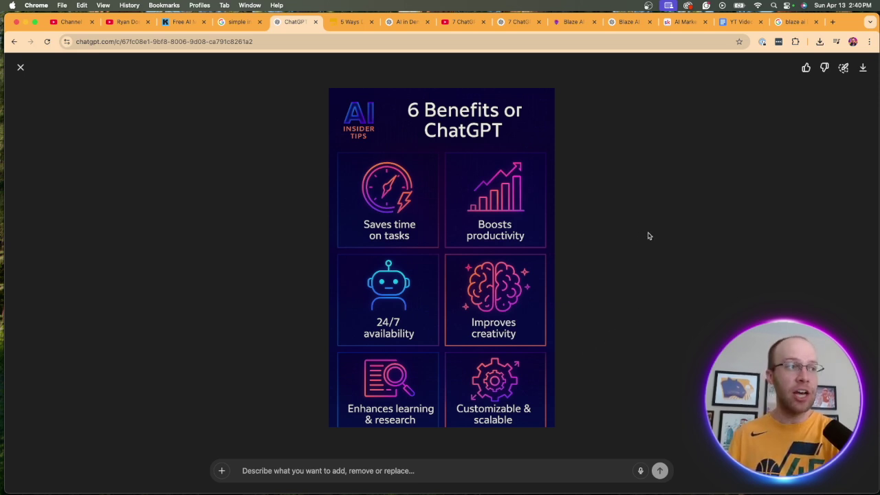
Close the enlarged ChatGPT infographic and compare it with the original Thankfulness infographic attached to the prompt
left_click(21, 67)
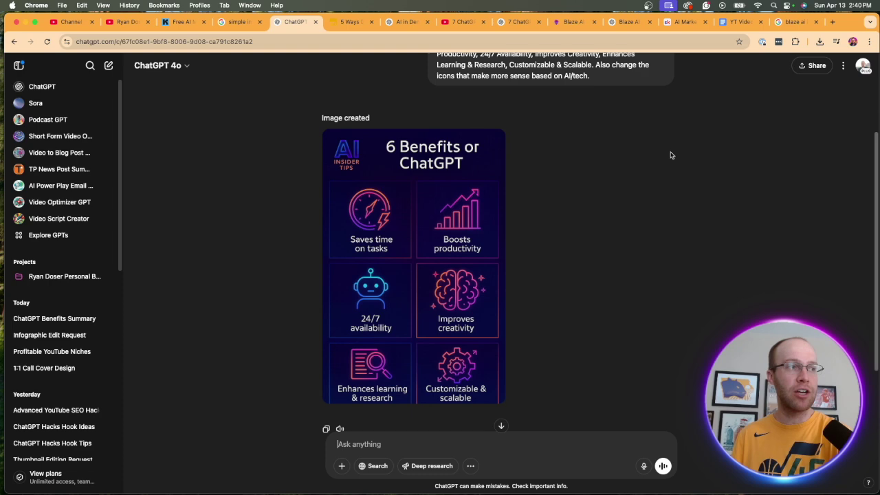
scroll(531, 198, "up", 3)
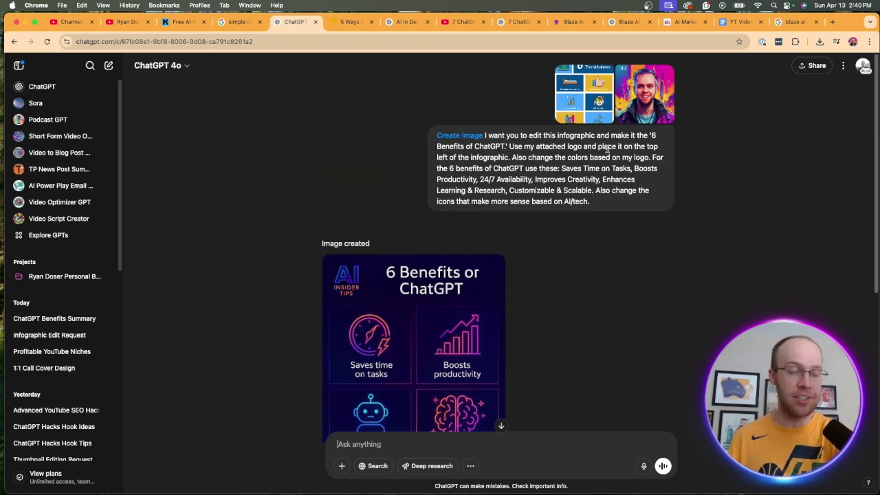
left_click(582, 118)
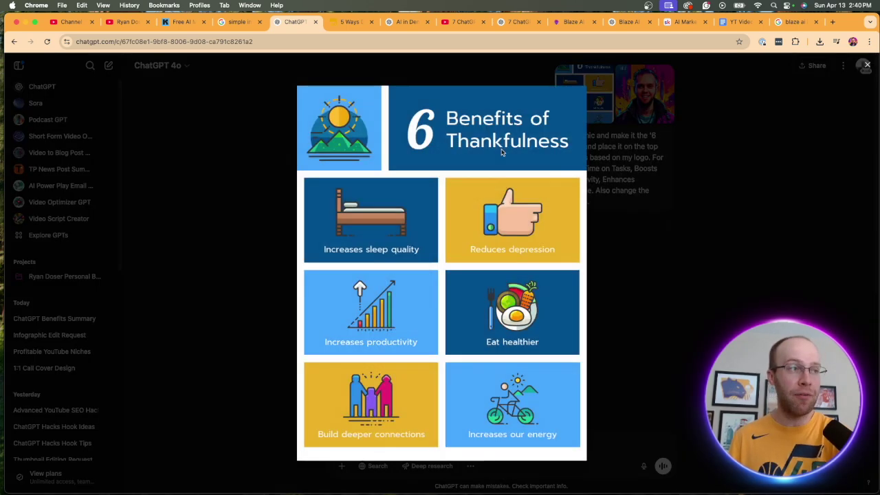
left_click(866, 68)
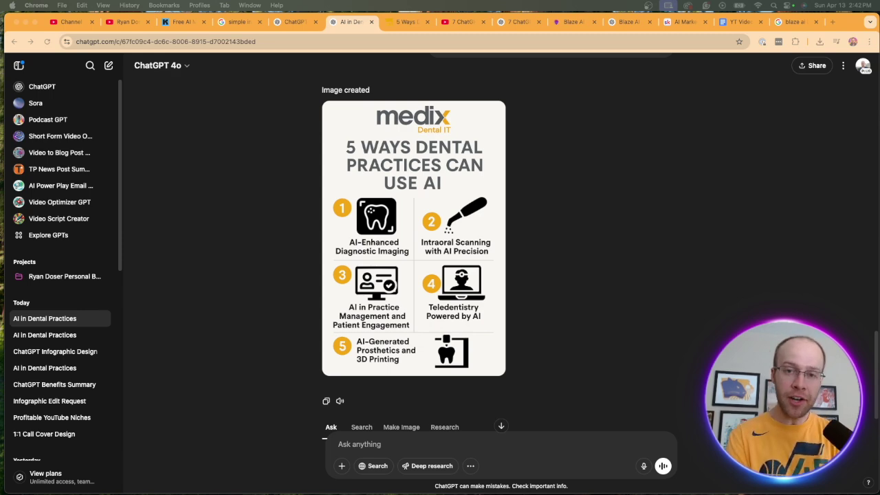
Look over the dental AI infographic prompt and open its source article, "5 Ways Dental Practices Can Use AI Right Now (2024)"
scroll(497, 248, "up", 15)
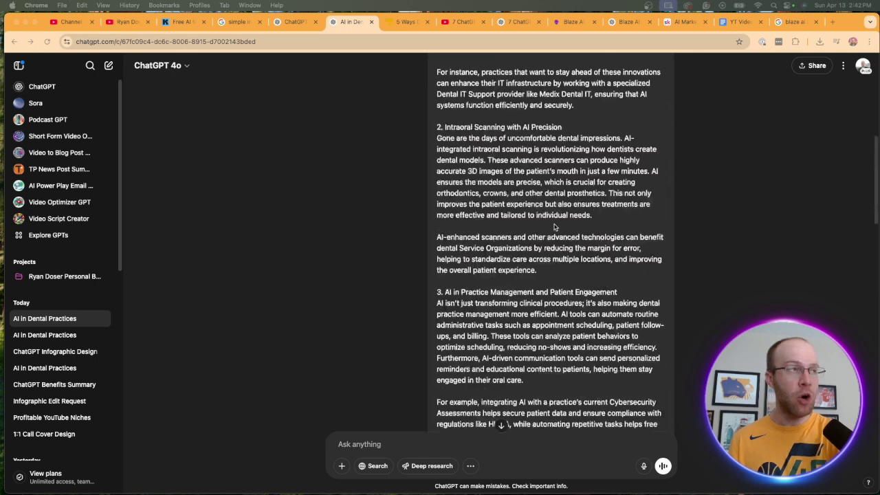
left_click(406, 22)
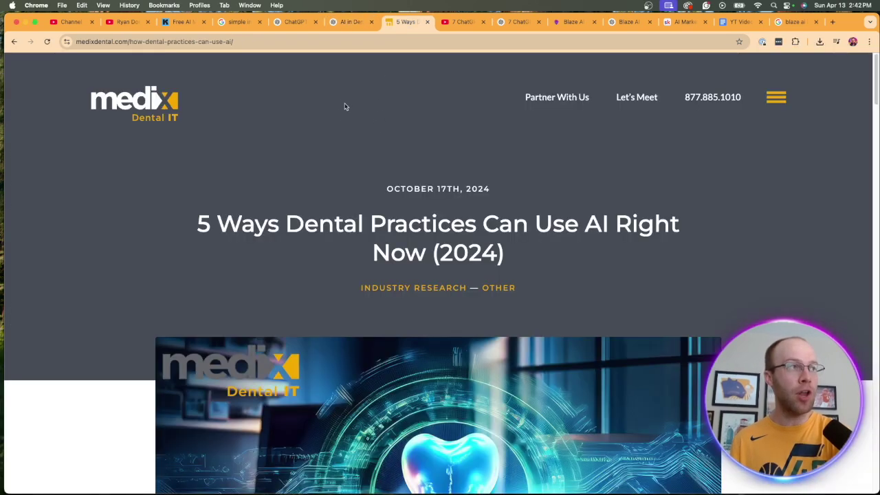
Read the dental AI article from its introduction on five impactful uses down to the final thoughts section
scroll(360, 136, "down", 3)
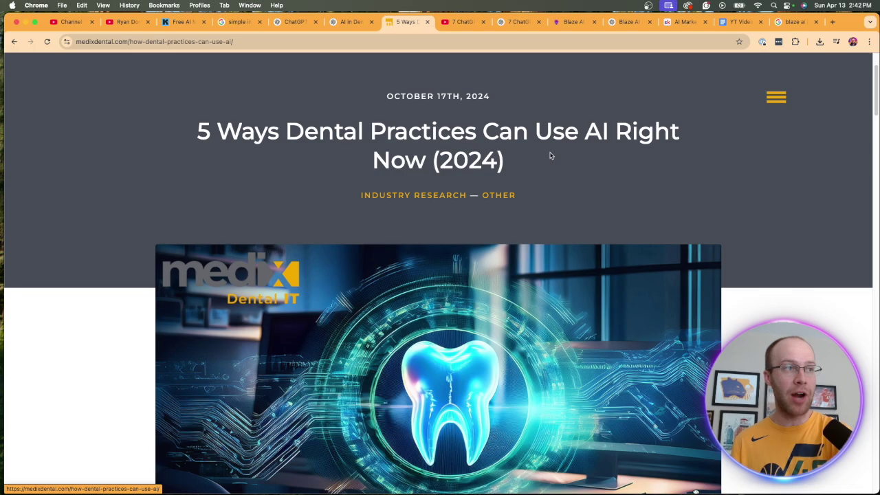
scroll(442, 275, "down", 6)
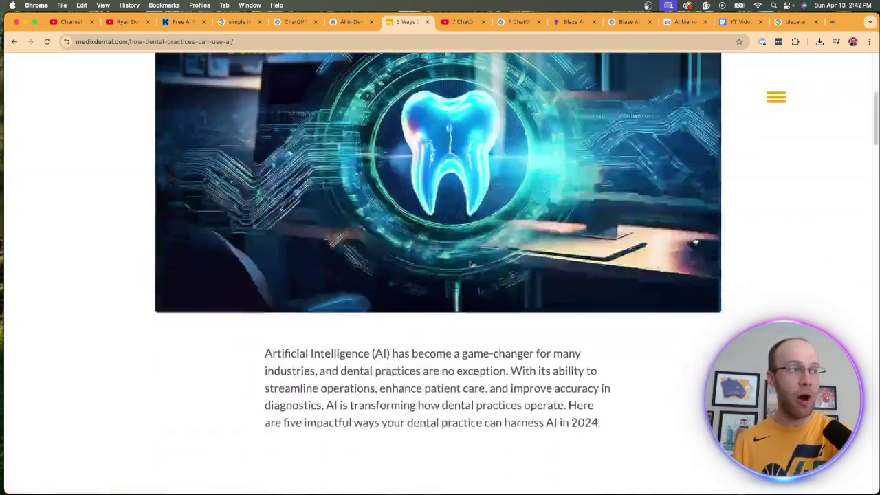
left_click_drag(265, 209, 599, 283)
left_click(671, 252)
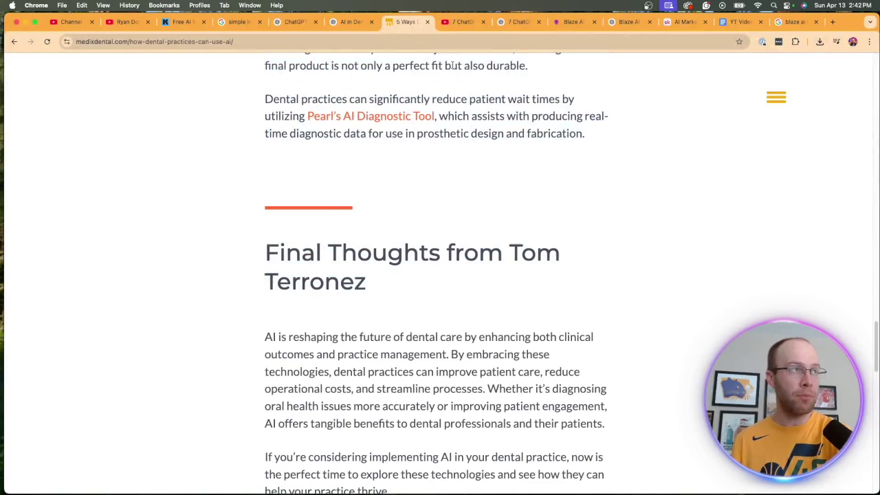
Return to the dental infographic chat and review the prompt's instructions on the attached logo, the title '5 Ways Dental Practices Can Use AI' and the layout
key("super+alt+Left")
scroll(680, 210, "down", 3)
left_click_drag(660, 344, 437, 142)
left_click(437, 141)
scroll(572, 231, "up", 3)
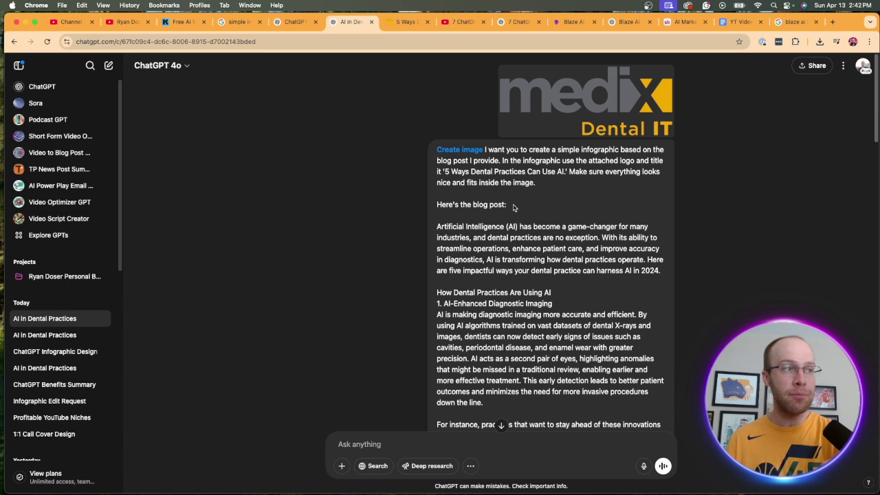
left_click_drag(489, 150, 559, 186)
left_click(559, 186)
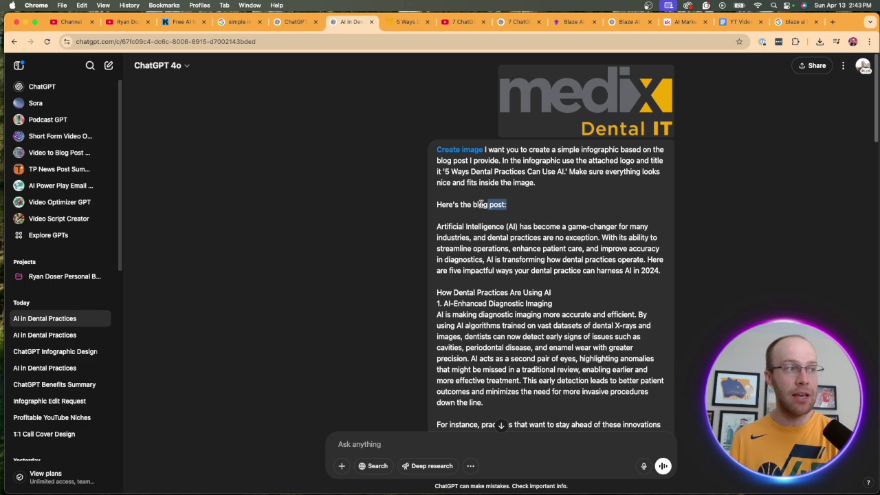
Find the generated dental AI infographic below the pasted blog post and enlarge it for inspection
scroll(548, 334, "down", 20)
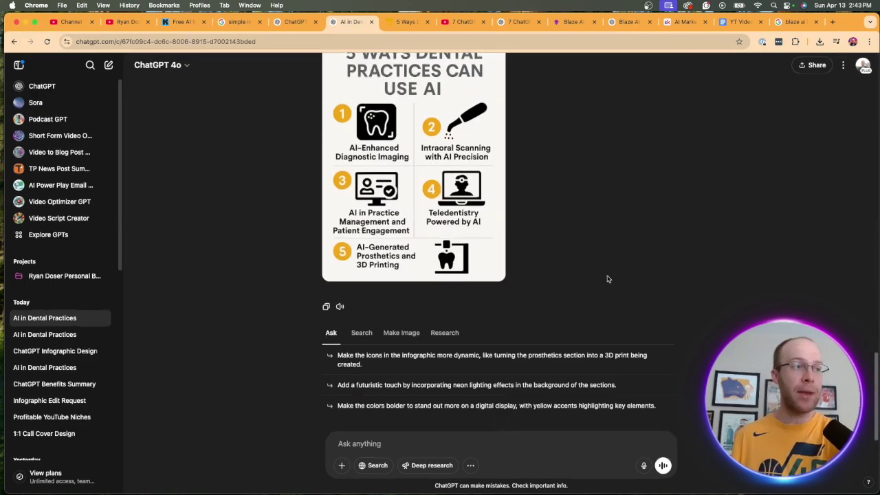
scroll(582, 234, "up", 8)
scroll(597, 234, "down", 3)
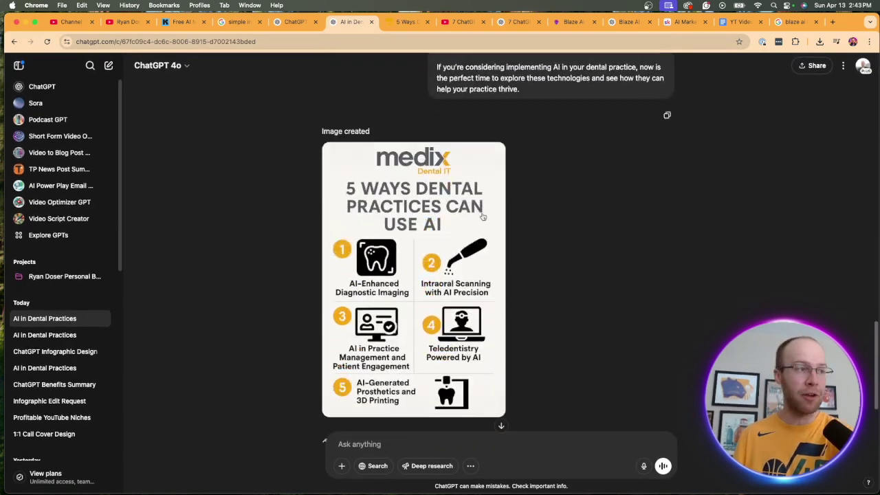
left_click(466, 211)
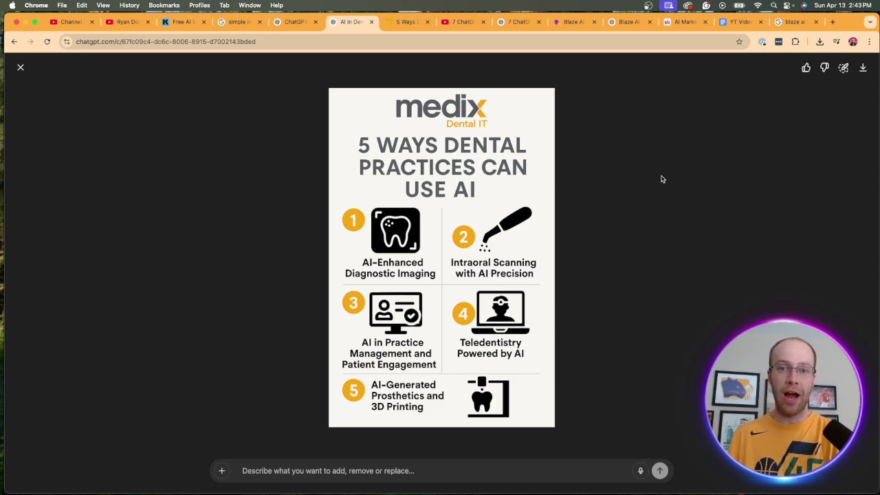
Close the enlarged dental infographic and look it over within the conversation
left_click(21, 67)
scroll(506, 268, "up", 5)
scroll(585, 231, "down", 10)
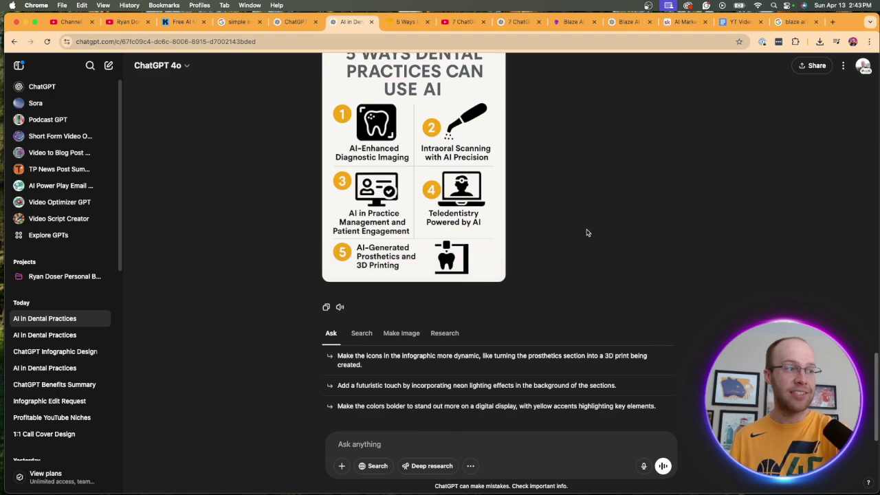
scroll(584, 232, "up", 6)
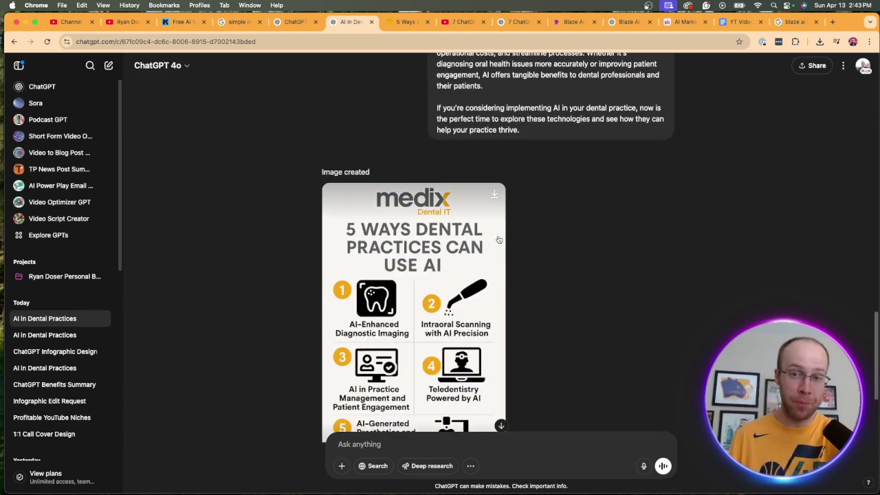
scroll(502, 230, "down", 2)
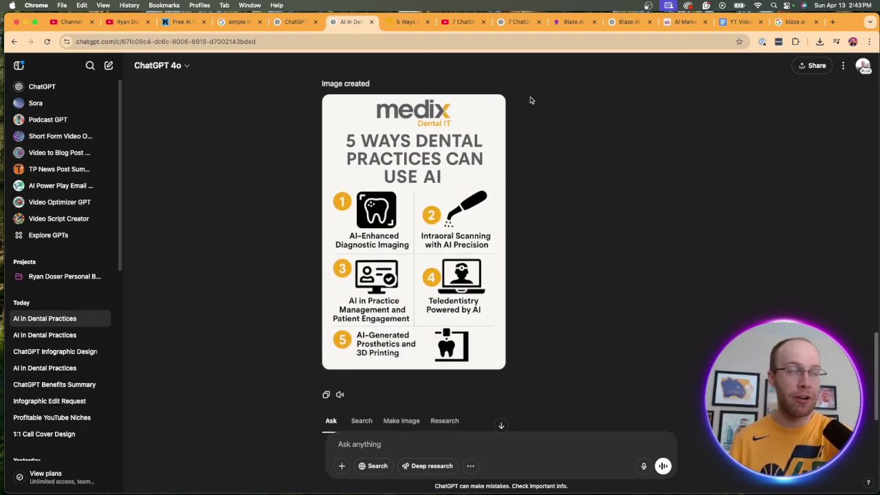
Open the article "Blaze AI Review: The Best AI Tool For Content Creators?" and look over its title and opening
left_click(568, 22)
scroll(793, 234, "up", 20)
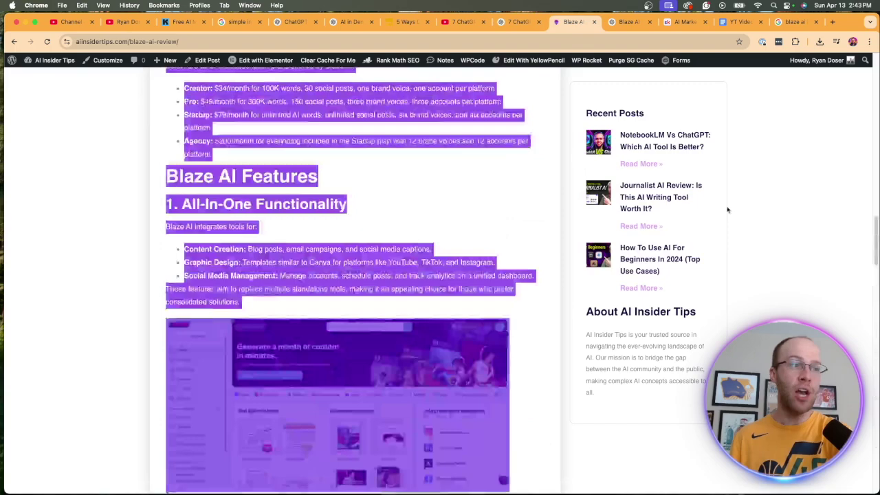
left_click(793, 234)
scroll(793, 234, "up", 10)
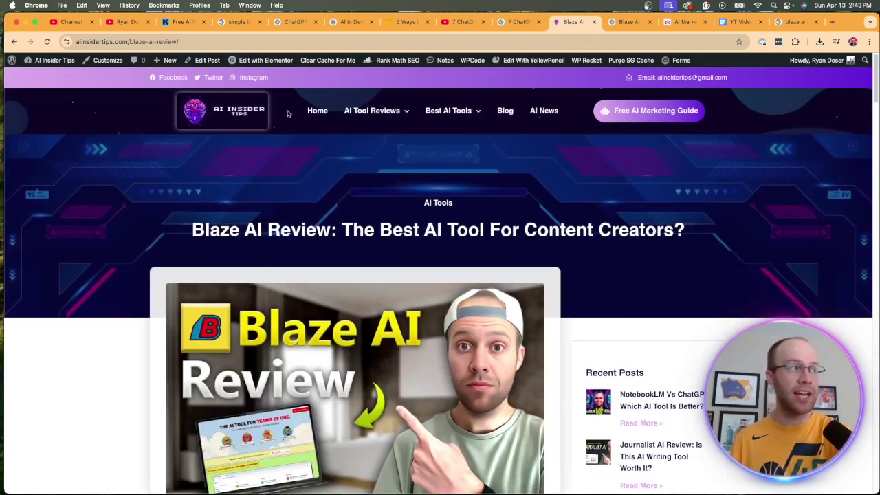
scroll(349, 214, "down", 3)
left_click_drag(195, 135, 597, 137)
left_click(597, 137)
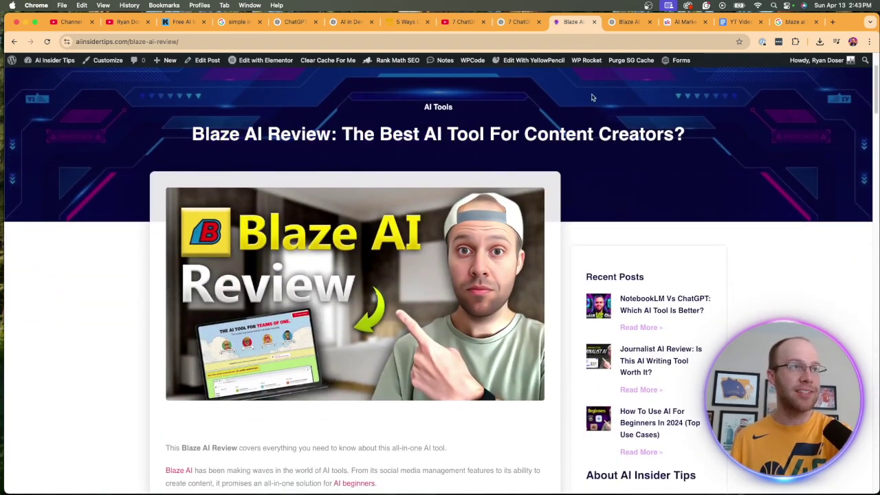
Review the Blaze AI chat's prompt requesting the title 'Benefits of Blaze AI', and examine the infographic generated from the blog post
left_click(630, 21)
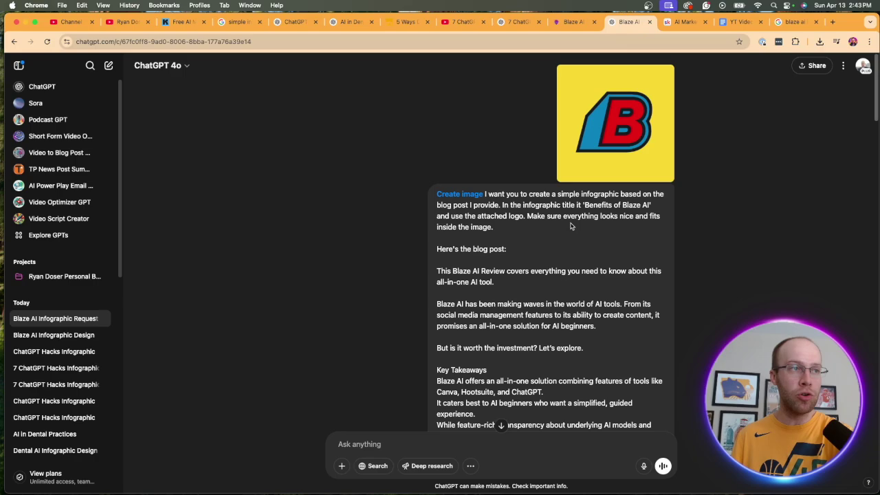
scroll(626, 219, "down", 2)
scroll(625, 219, "down", 6)
scroll(591, 218, "up", 7)
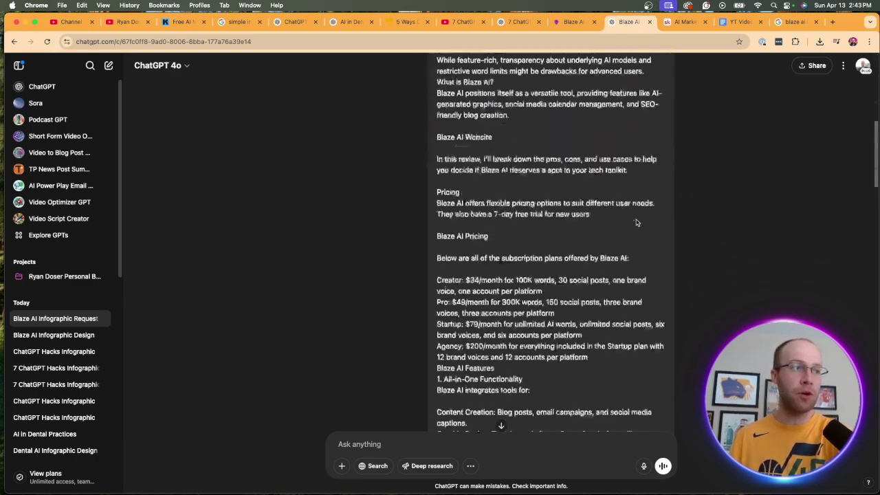
left_click_drag(584, 205, 653, 206)
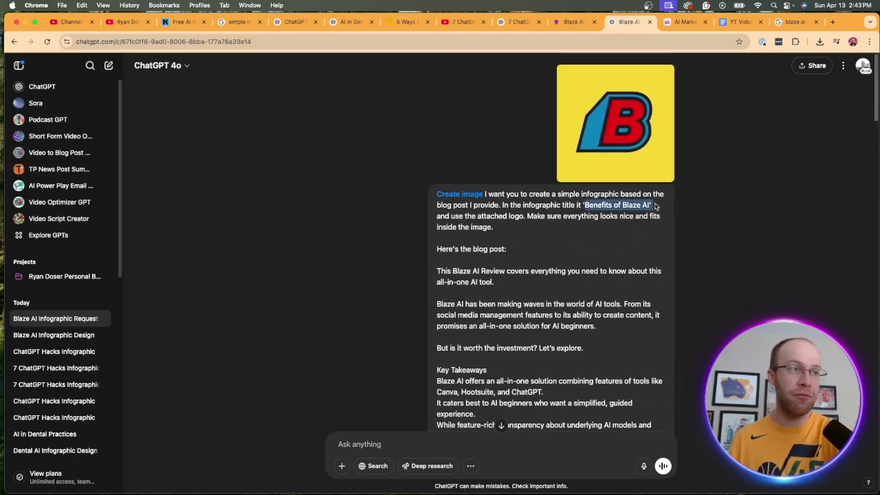
left_click(654, 206)
scroll(602, 158, "down", 15)
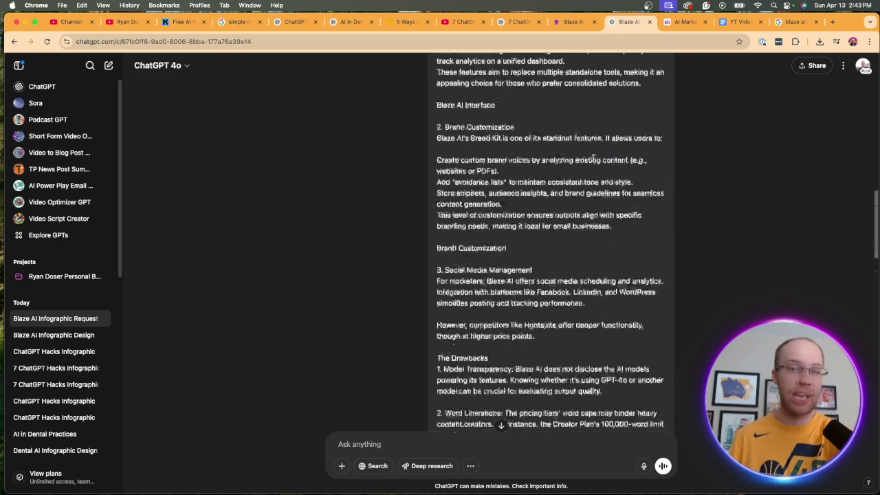
scroll(586, 160, "down", 15)
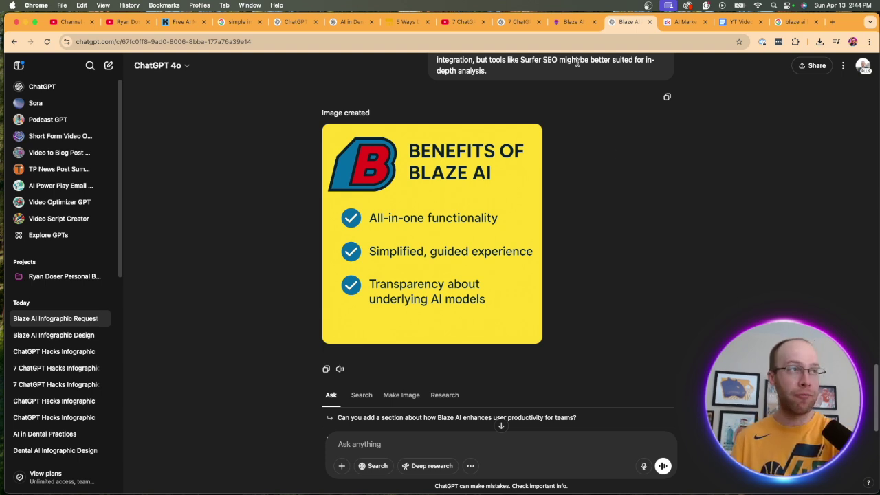
Look at the "7 ChatGPT Hacks That Will Blow Your Mind!" video, and review the ChatGPT prompt for an infographic based on its transcript
left_click(464, 21)
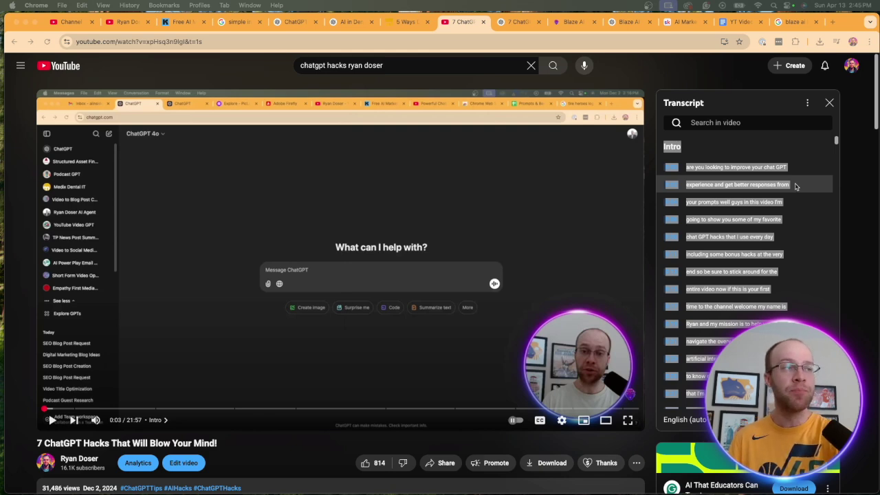
left_click(519, 21)
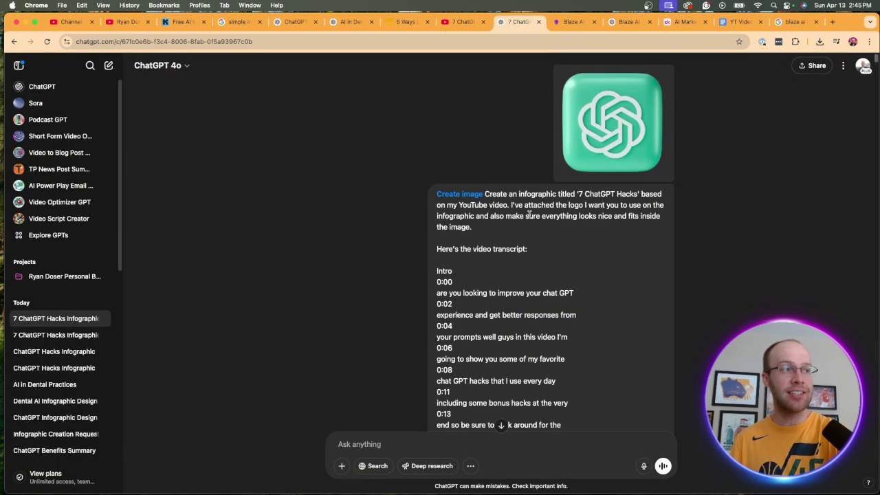
left_click_drag(572, 194, 638, 200)
left_click(641, 207)
left_click_drag(462, 205, 437, 229)
left_click(559, 225)
left_click(542, 256)
scroll(543, 257, "down", 5)
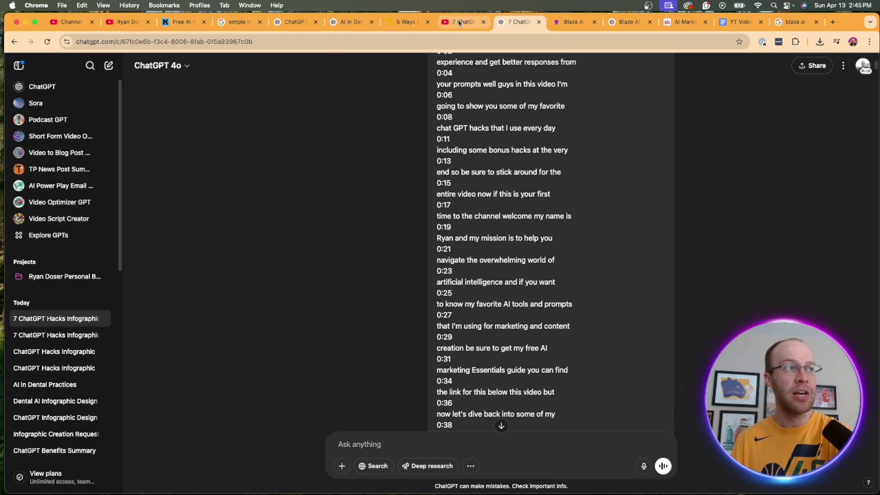
Check the source video's transcript on YouTube, and go through the pasted transcript in the '7 ChatGPT Hacks' chat
left_click(456, 22)
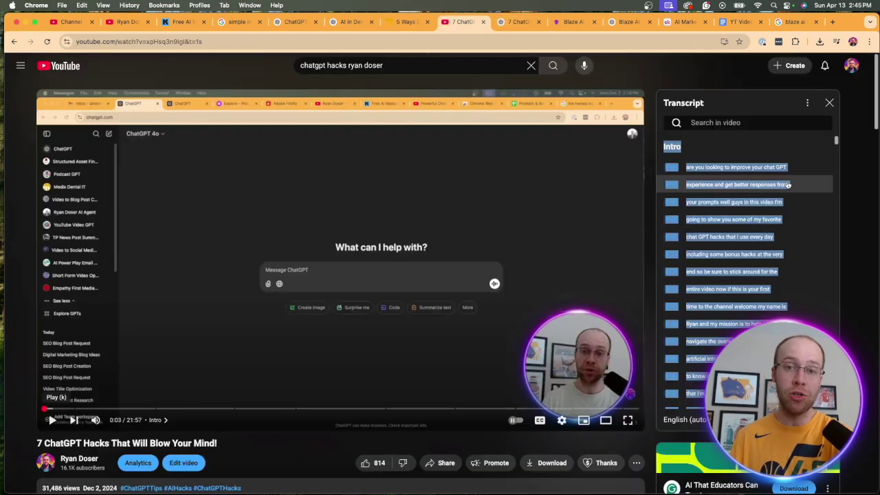
left_click(523, 22)
scroll(721, 195, "down", 5)
left_click_drag(876, 98, 872, 436)
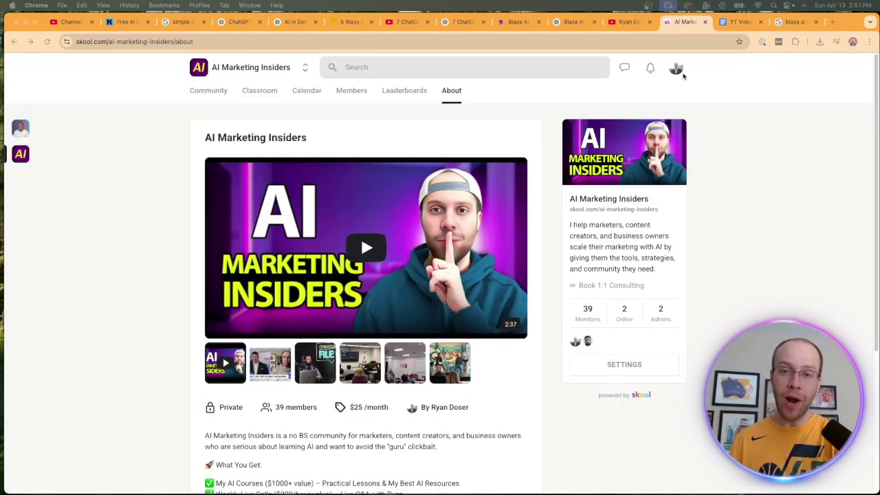
Look over the AI Marketing Insiders about page on Skool and browse the posts in its community feed
left_click_drag(322, 148, 218, 139)
left_click(394, 157)
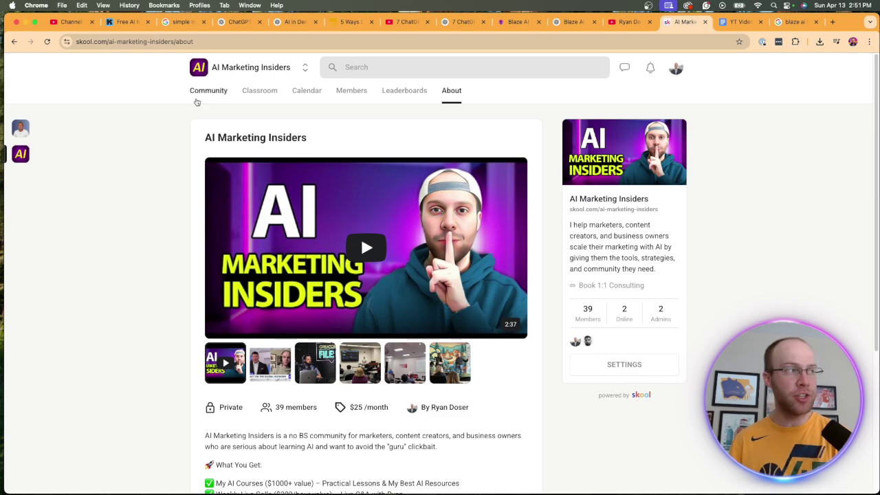
left_click(300, 138)
scroll(440, 242, "down", 6)
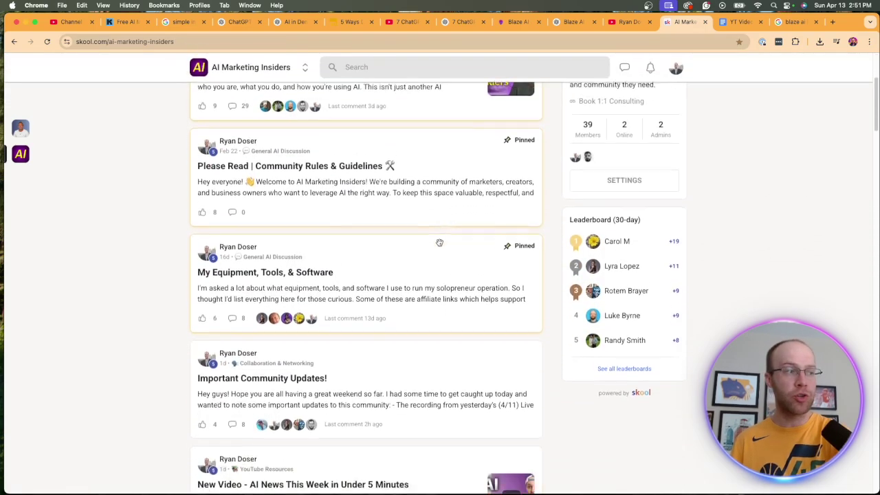
scroll(442, 244, "down", 10)
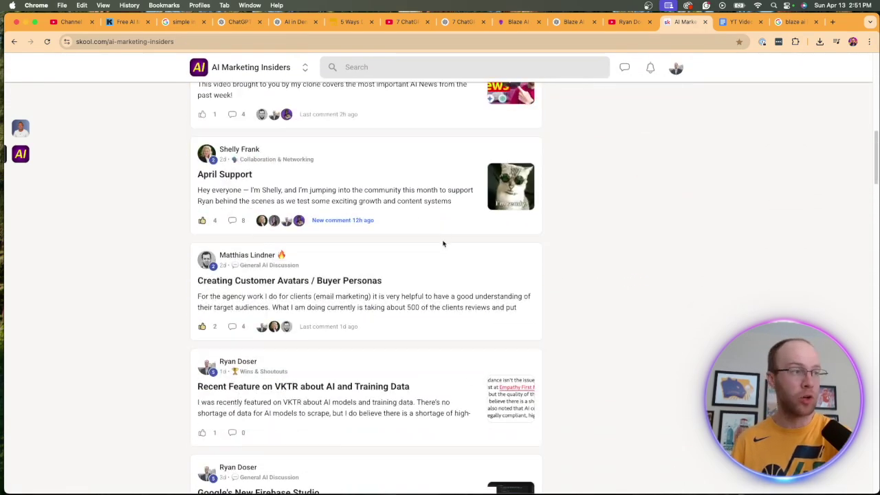
Open the AI Marketing Insiders classroom and look over its courses
scroll(441, 242, "up", 20)
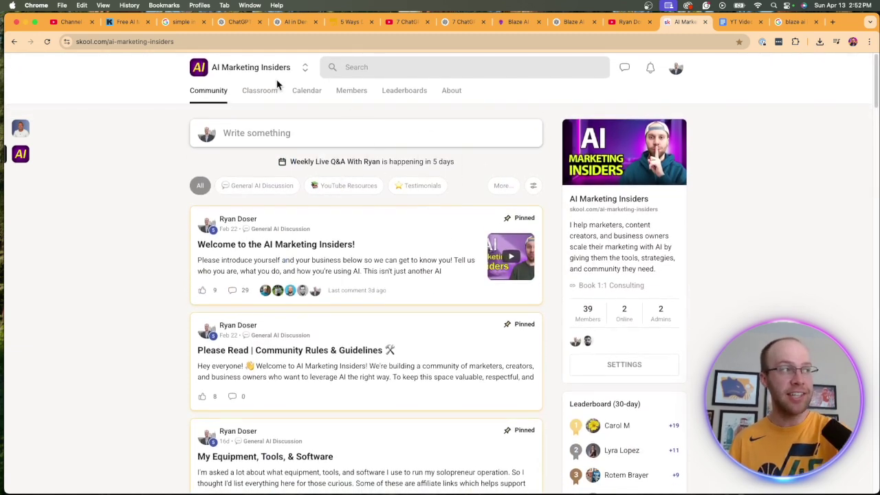
left_click(264, 94)
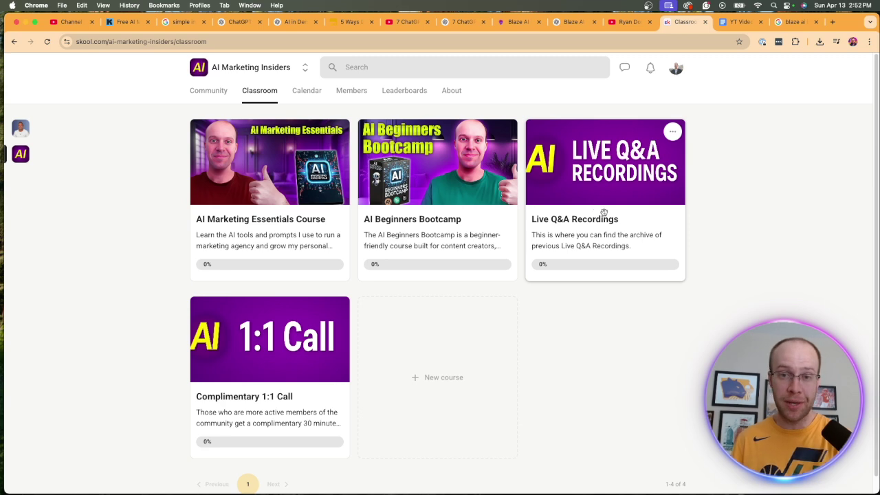
Browse the pinned and recent posts in the community feed again, and reopen the group's about page
left_click(218, 91)
scroll(535, 249, "down", 1)
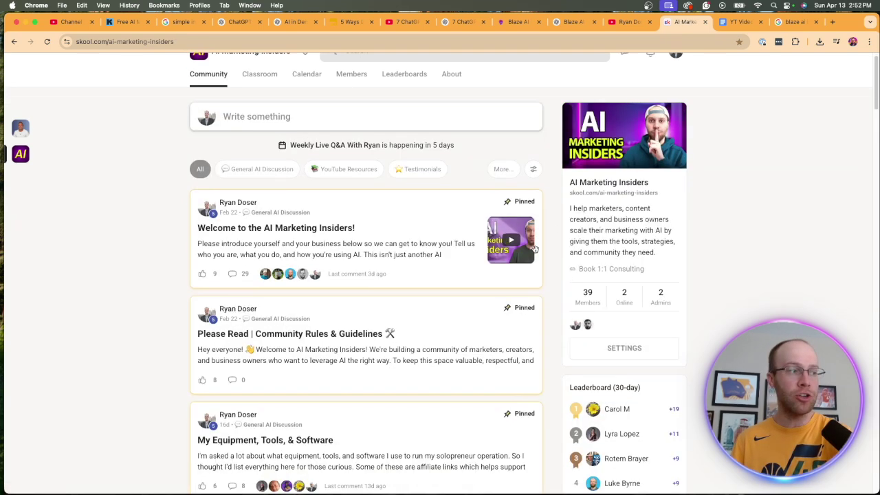
scroll(535, 249, "down", 2)
scroll(496, 243, "down", 5)
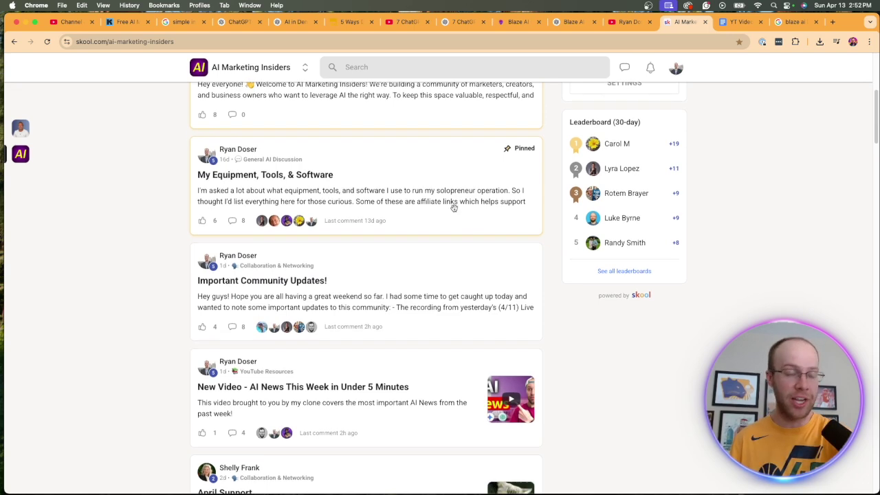
scroll(451, 204, "up", 6)
left_click(452, 91)
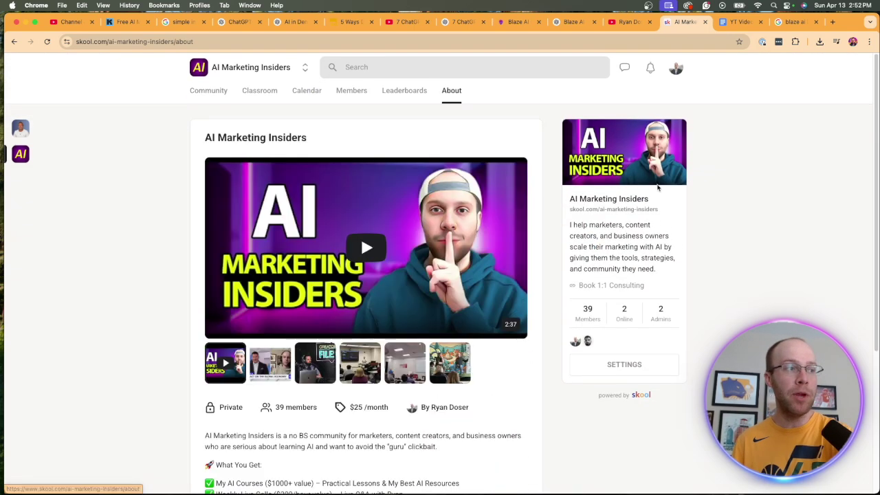